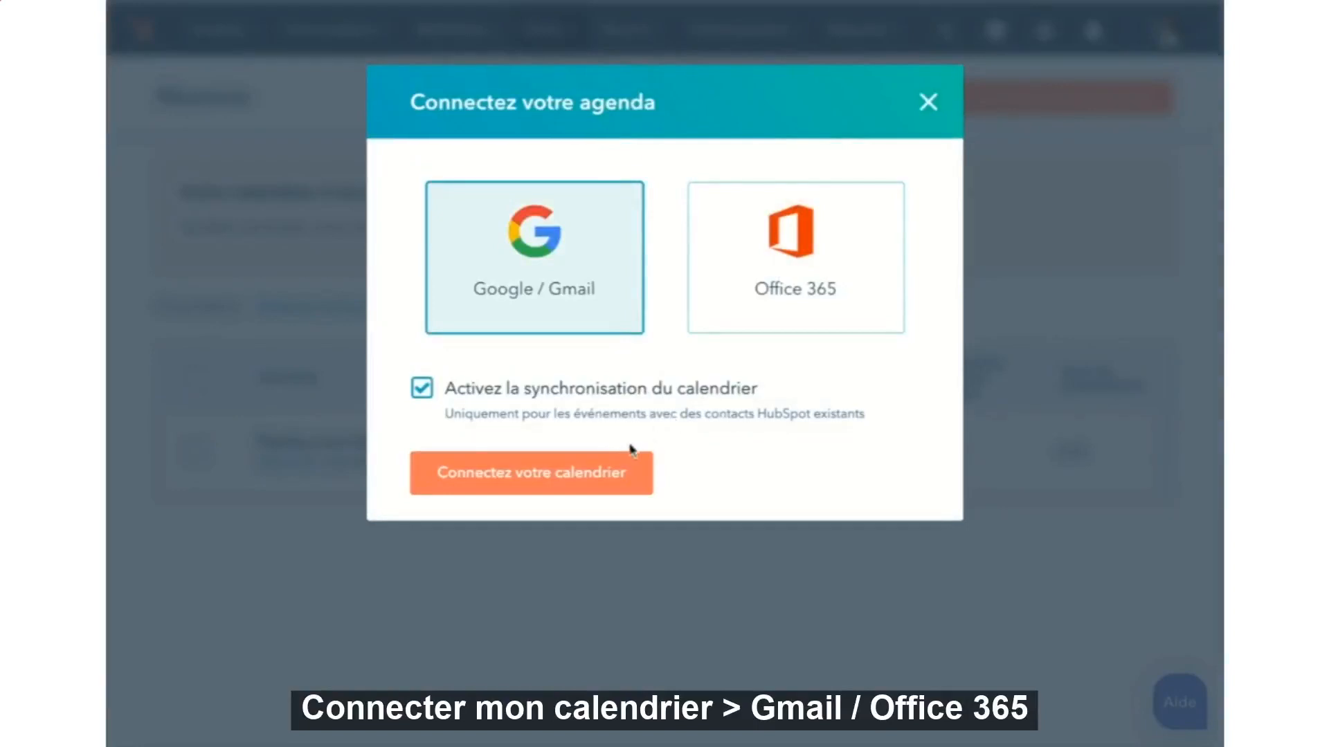
Connect the Google / Gmail calendar with calendar synchronisation enabled and accept the Google account connection terms.
click(605, 482)
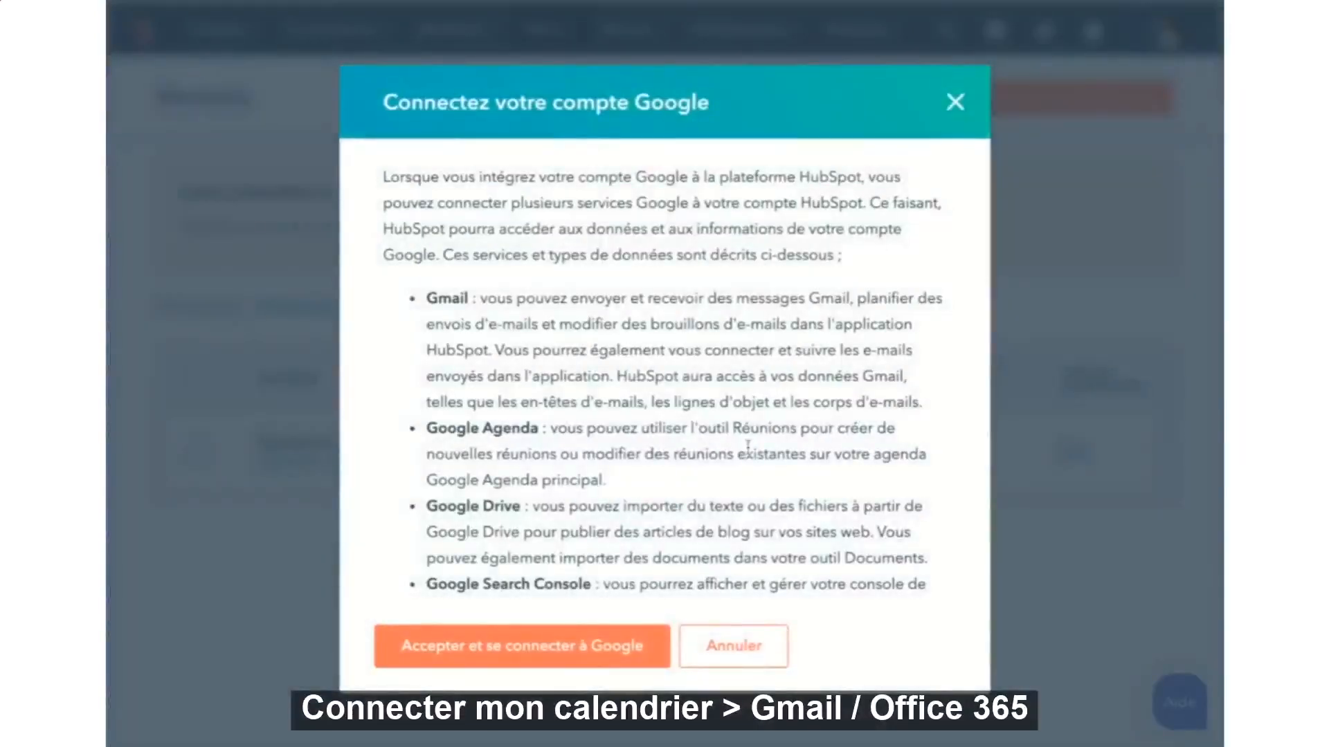
scroll(744, 448, down, 10)
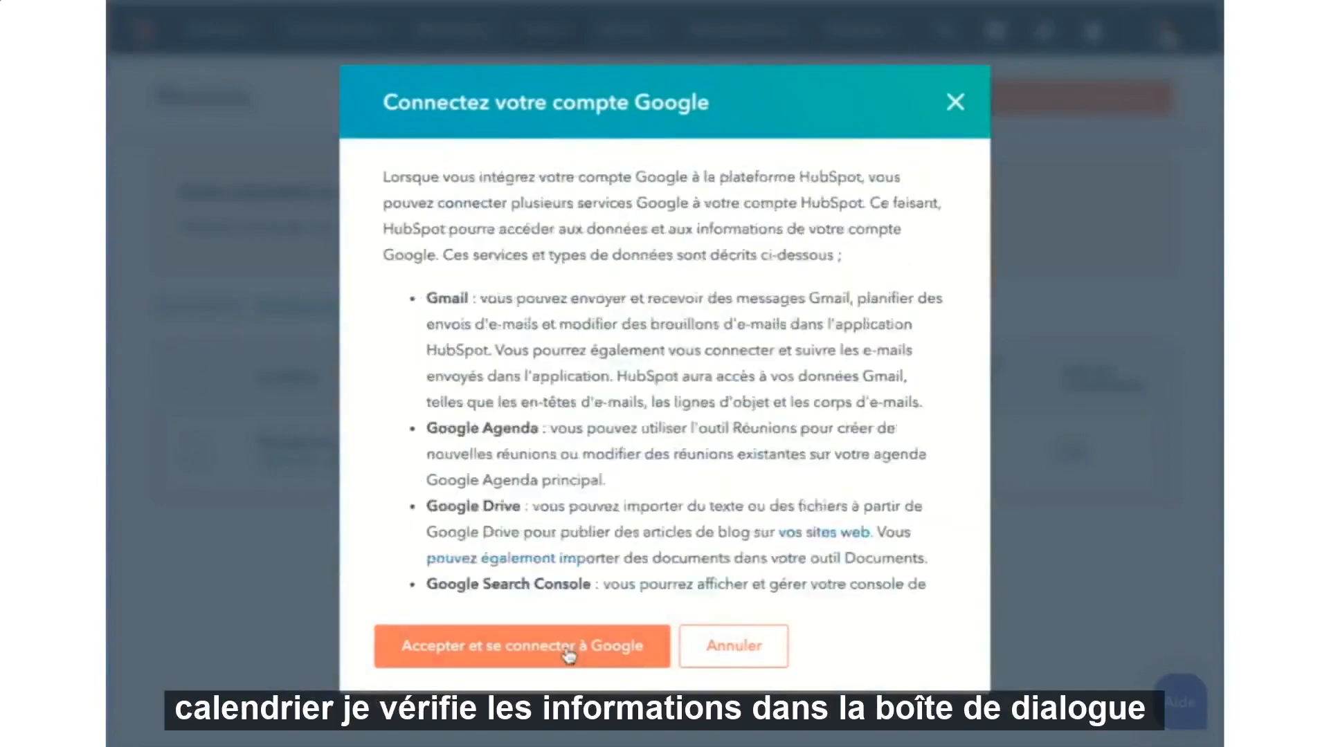
click(569, 646)
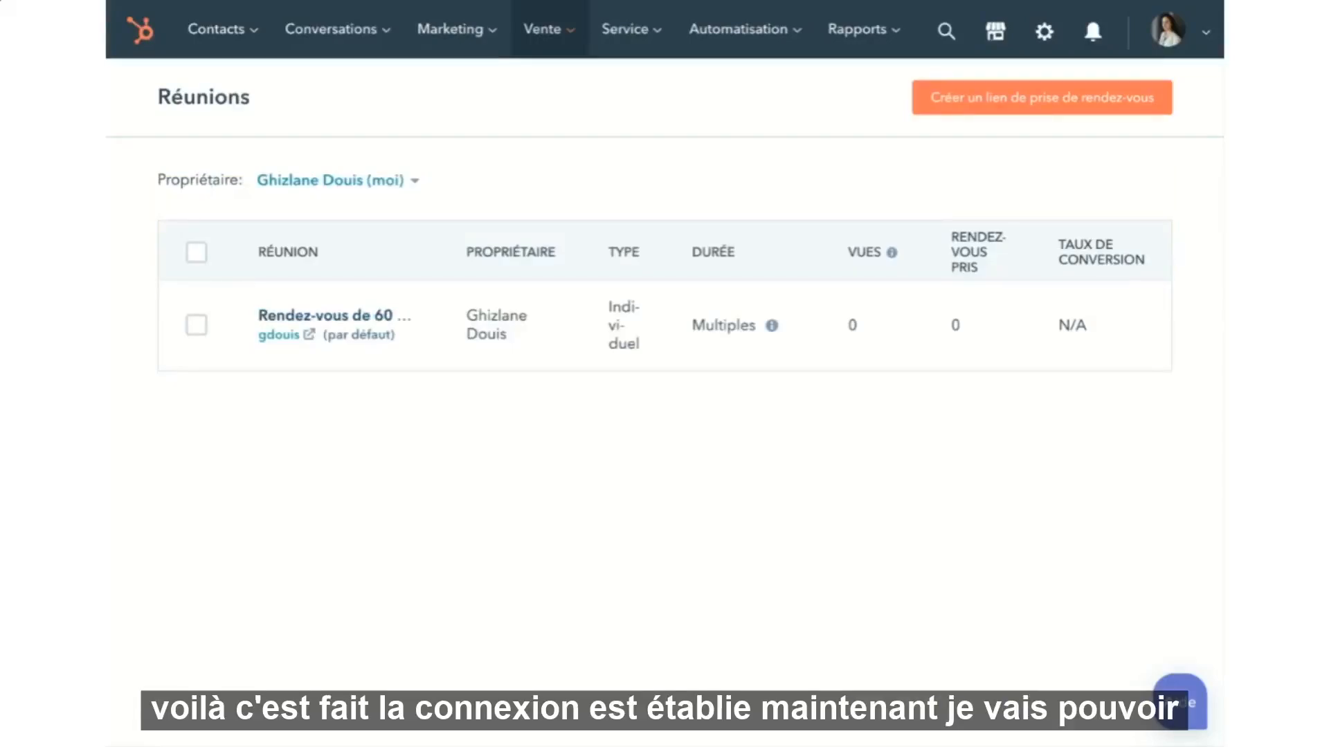
Start creating a new meeting scheduling link of the Individuel type.
click(1110, 111)
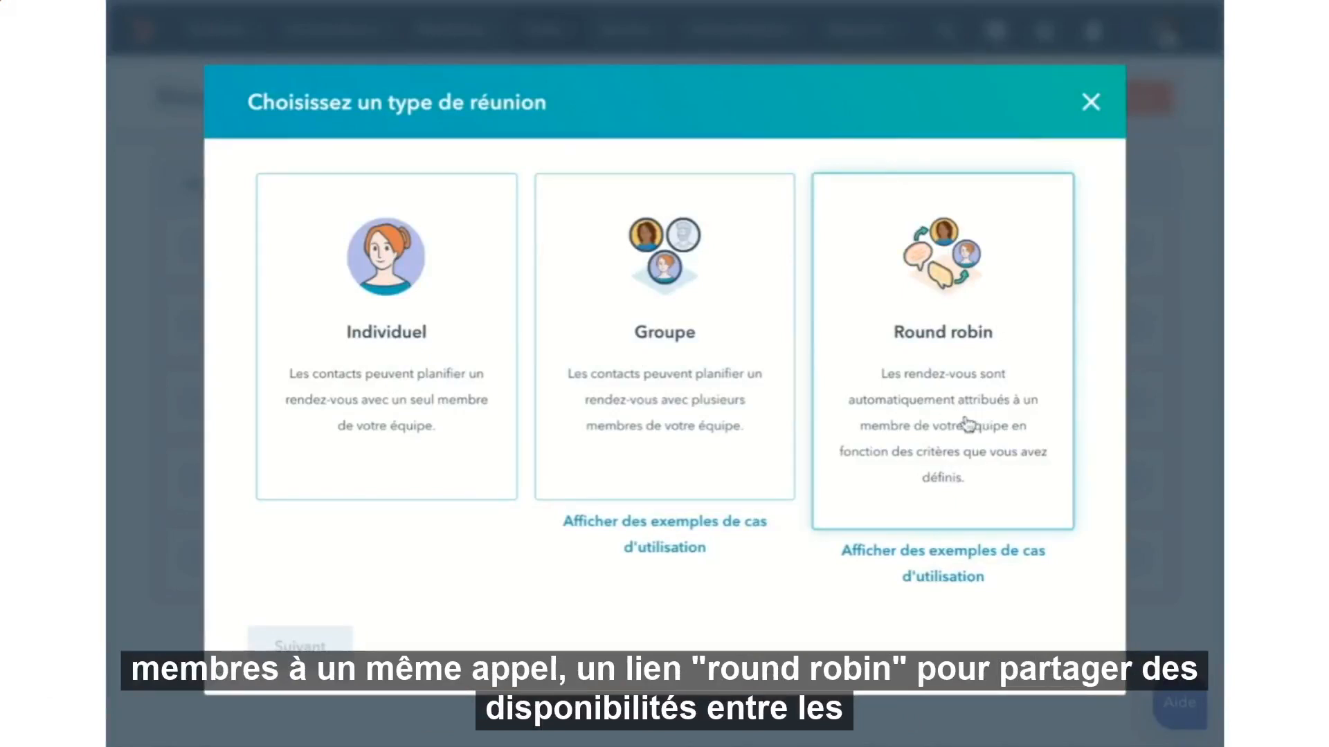
click(412, 439)
click(308, 666)
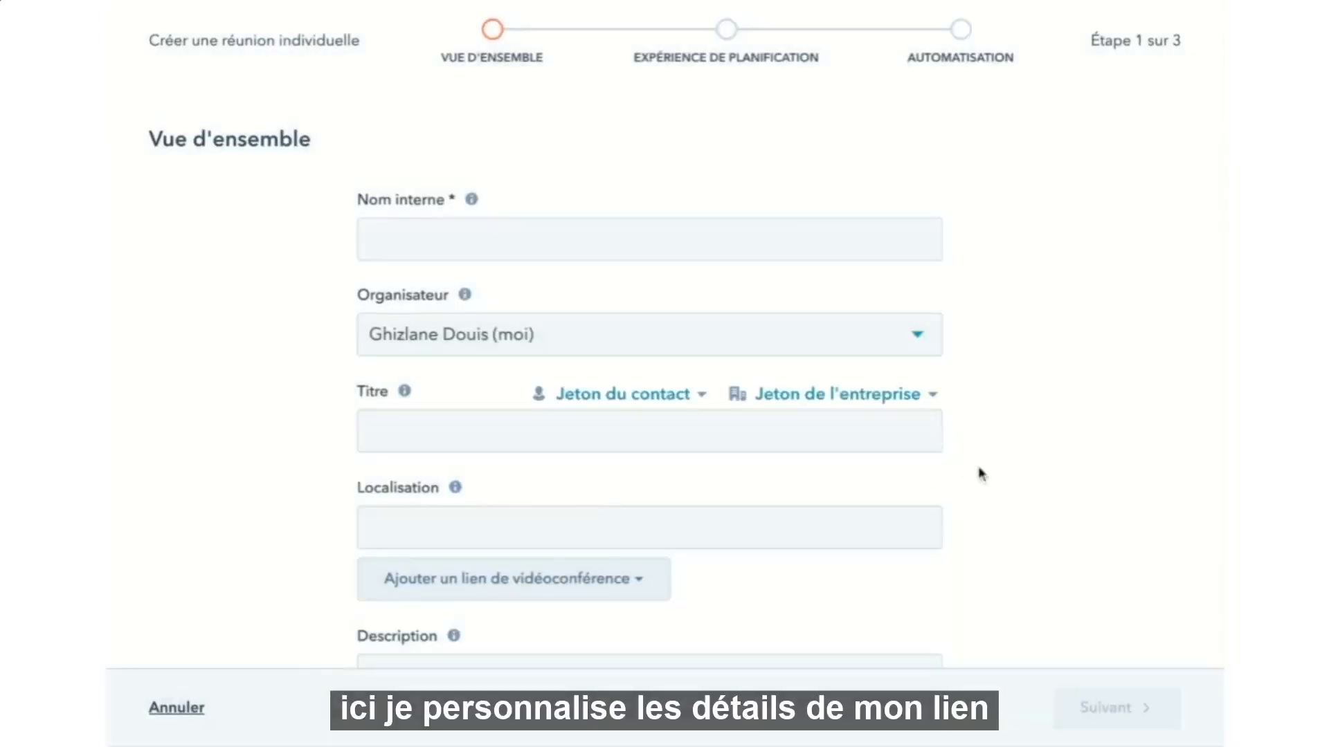
Set both the internal name and the title to "Rencontrez" plus the organiser's first name, and continue to the scheduling experience stage.
click(783, 247)
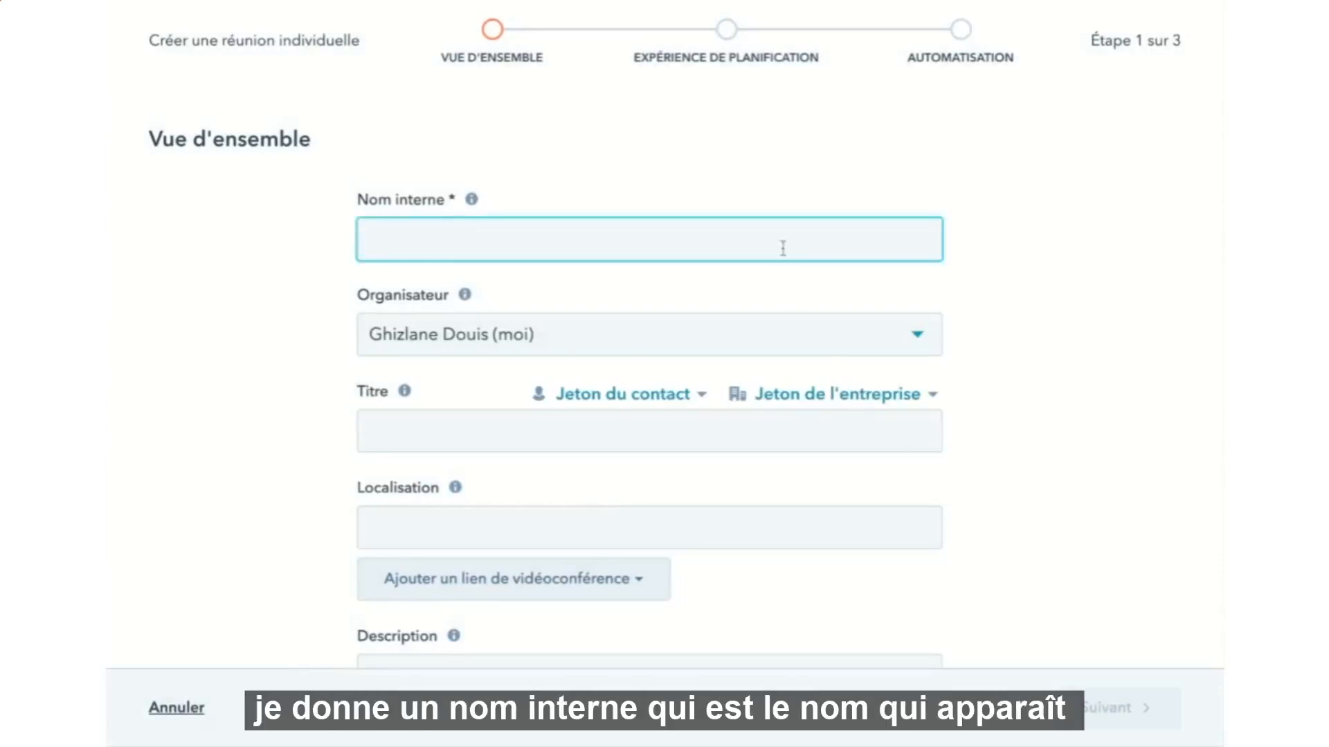
text(Rencontrez Ghizlane)
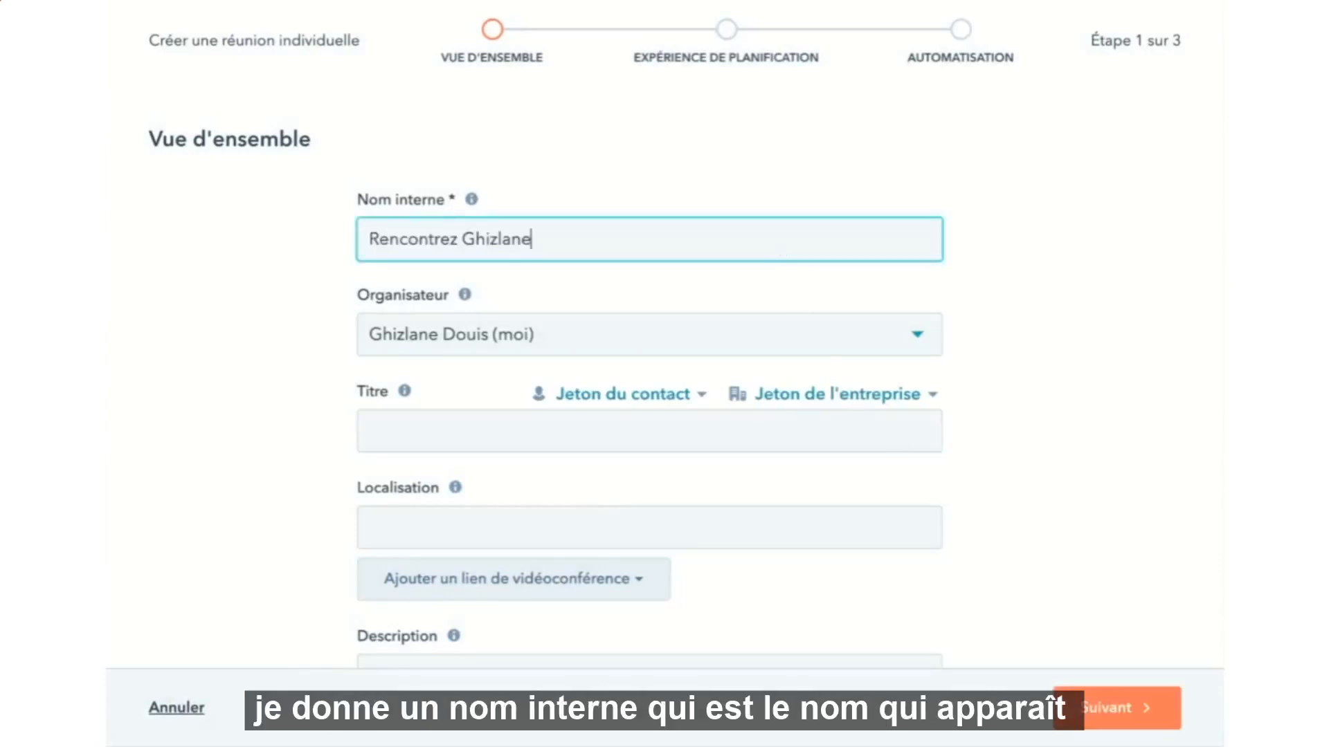
scroll(1001, 344, down, 4)
scroll(1001, 344, up, 1)
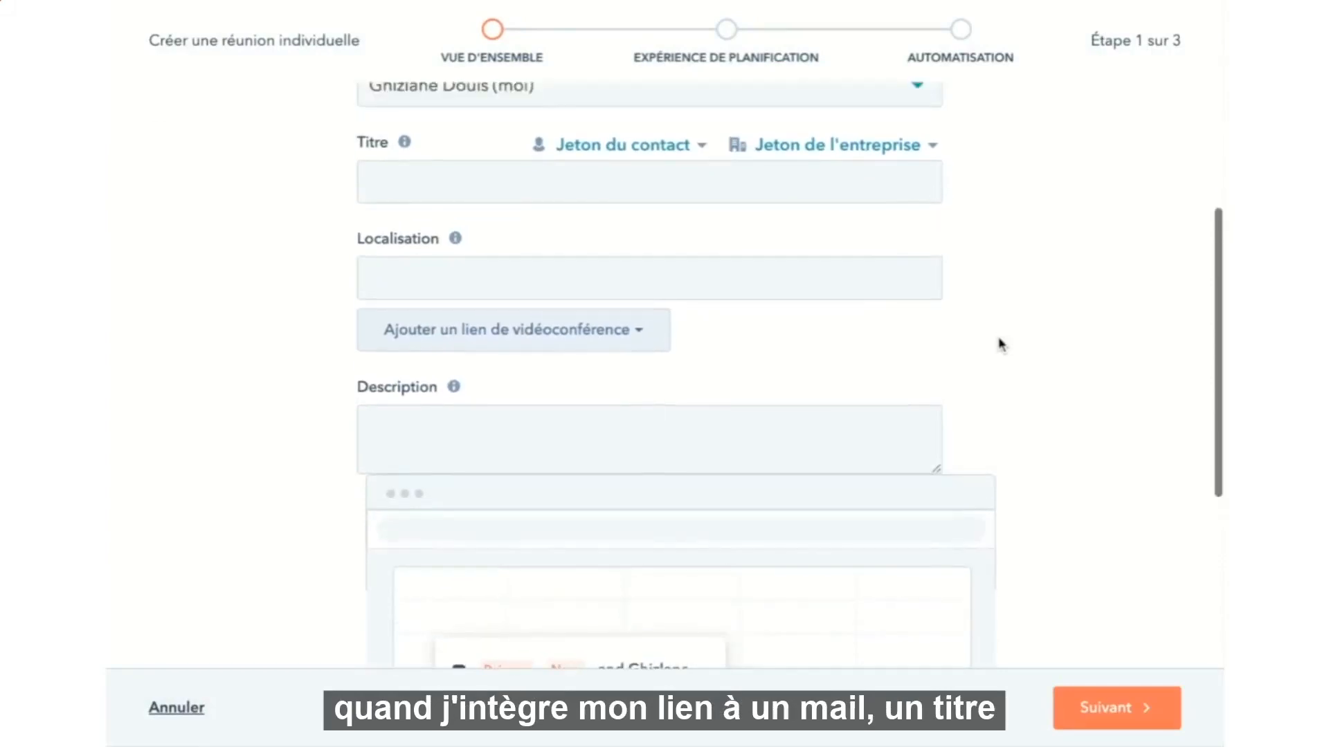
click(797, 182)
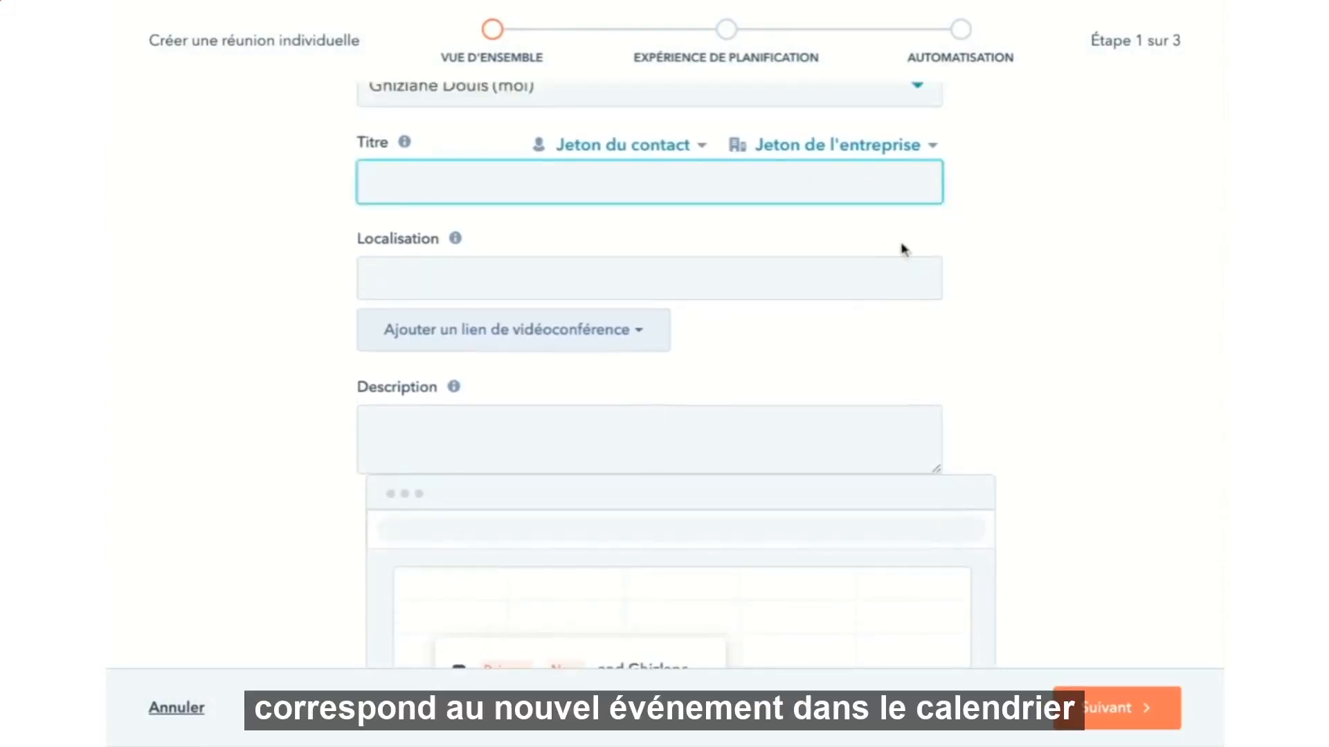
text(Rencontrez Ghizlane)
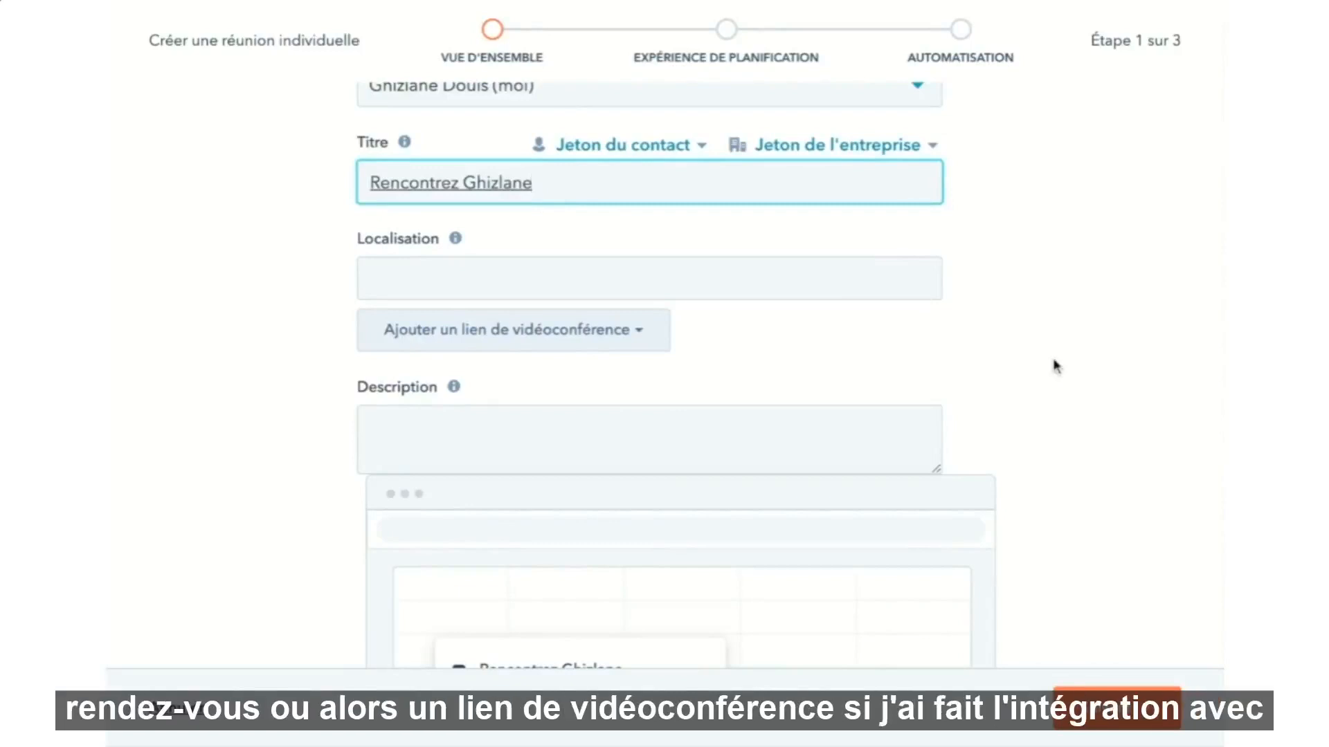
scroll(1048, 450, down, 5)
click(1090, 717)
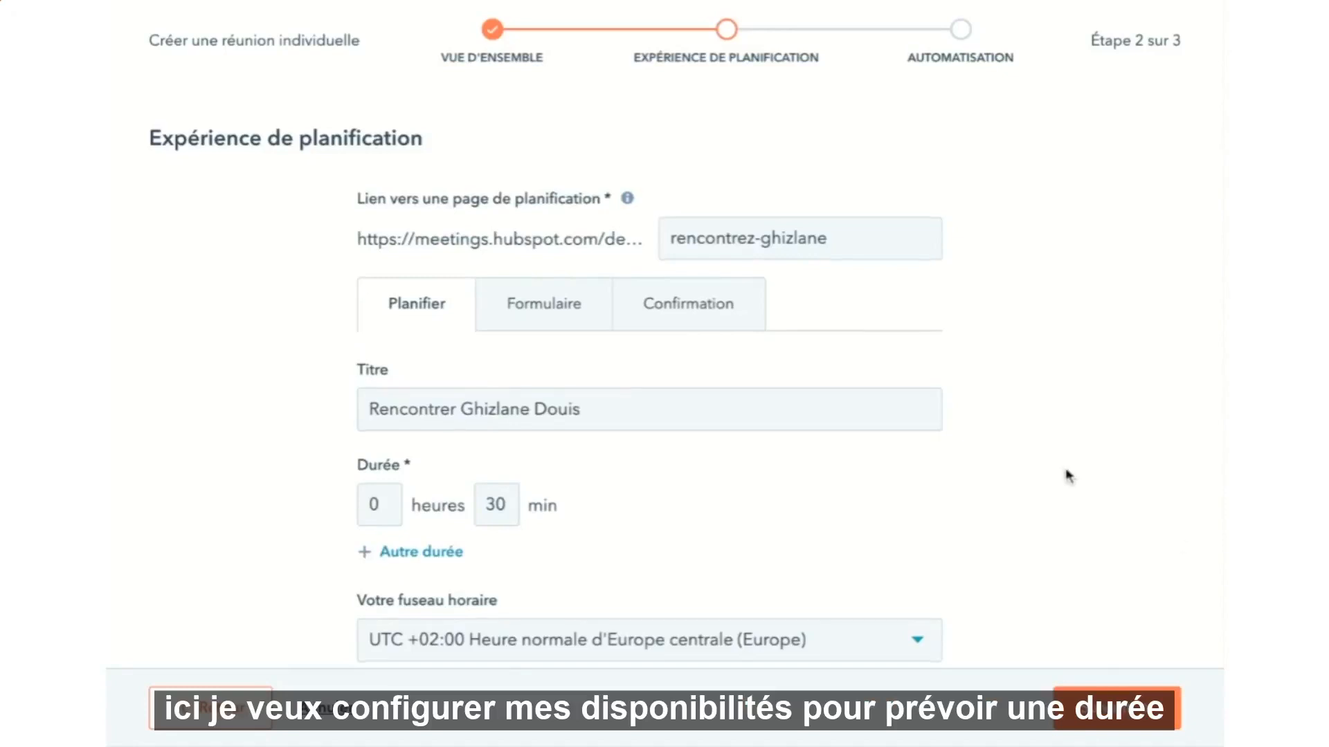
Review the meeting duration, time zone and weekly availability hours, and expand the additional scheduling settings.
scroll(1068, 475, down, 1)
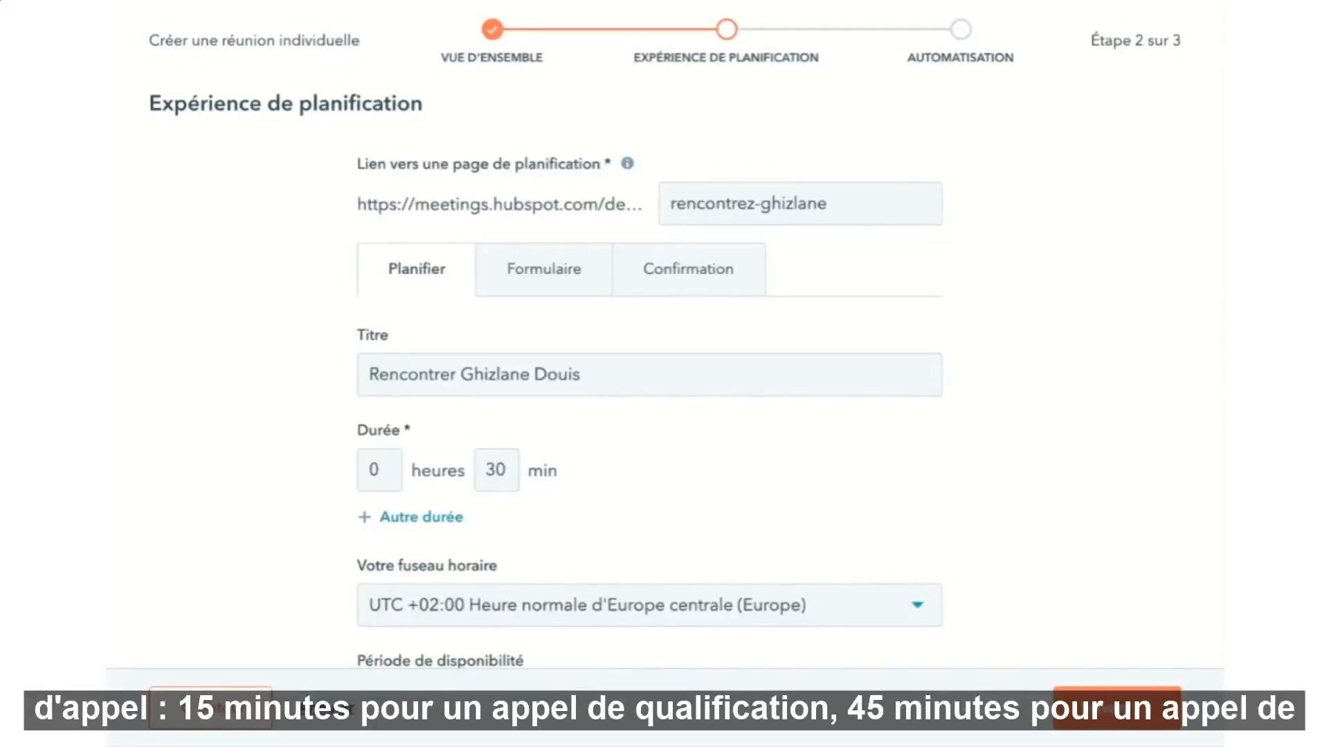
scroll(664, 381, down, 5)
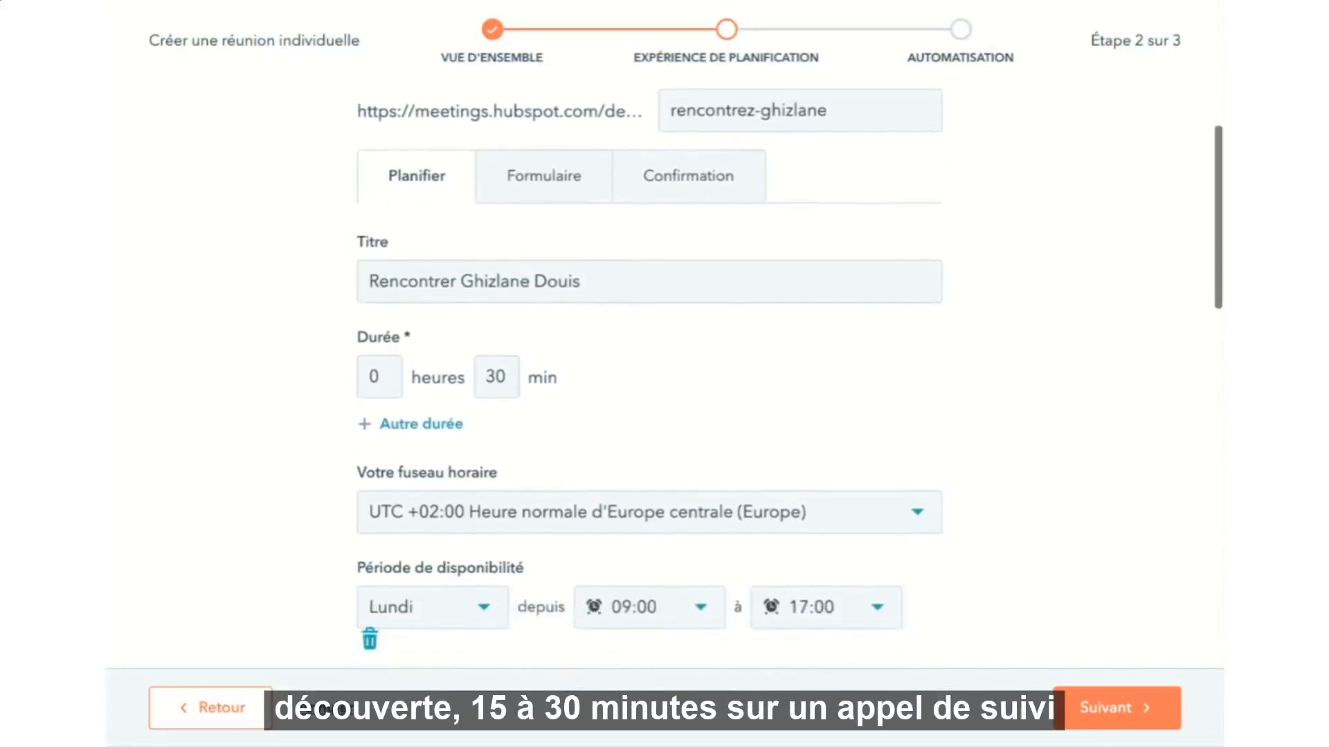
scroll(665, 373, down, 8)
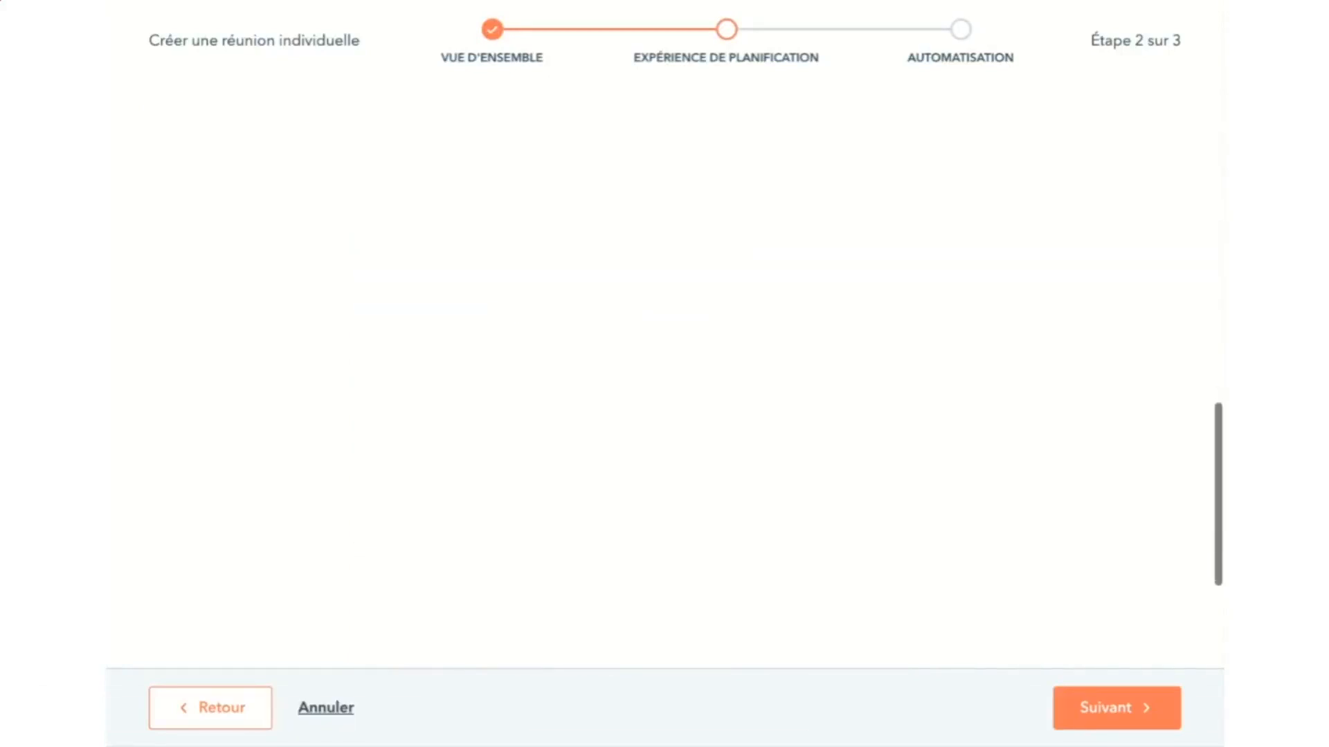
scroll(665, 374, up, 6)
scroll(664, 373, down, 5)
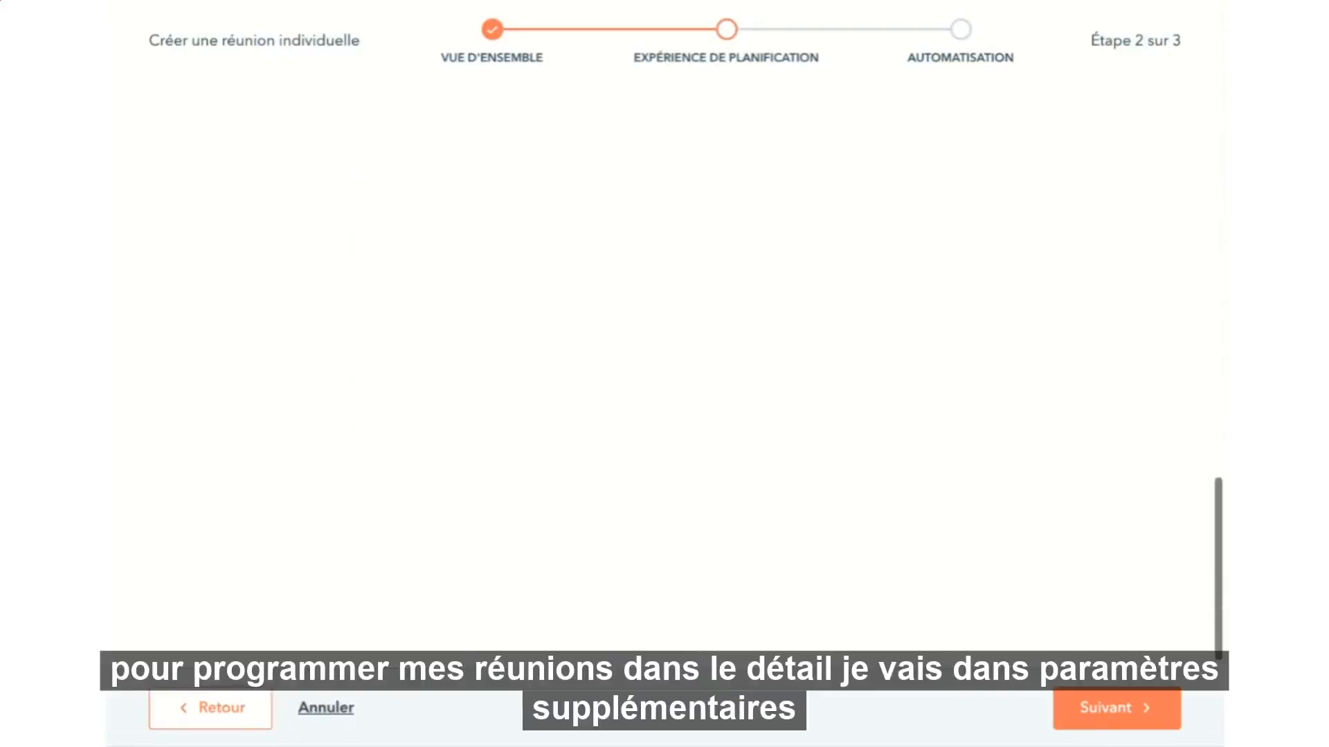
scroll(664, 374, up, 12)
scroll(570, 275, down, 14)
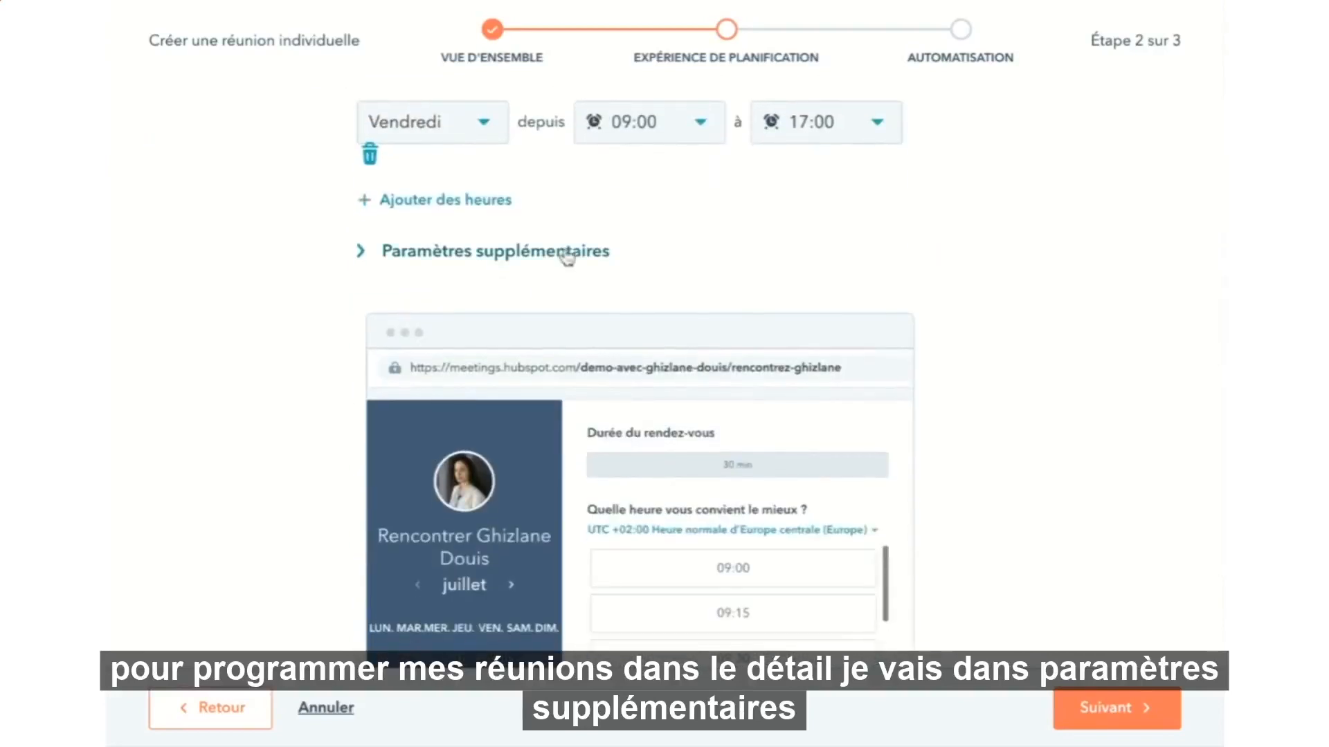
click(562, 252)
scroll(735, 433, down, 1)
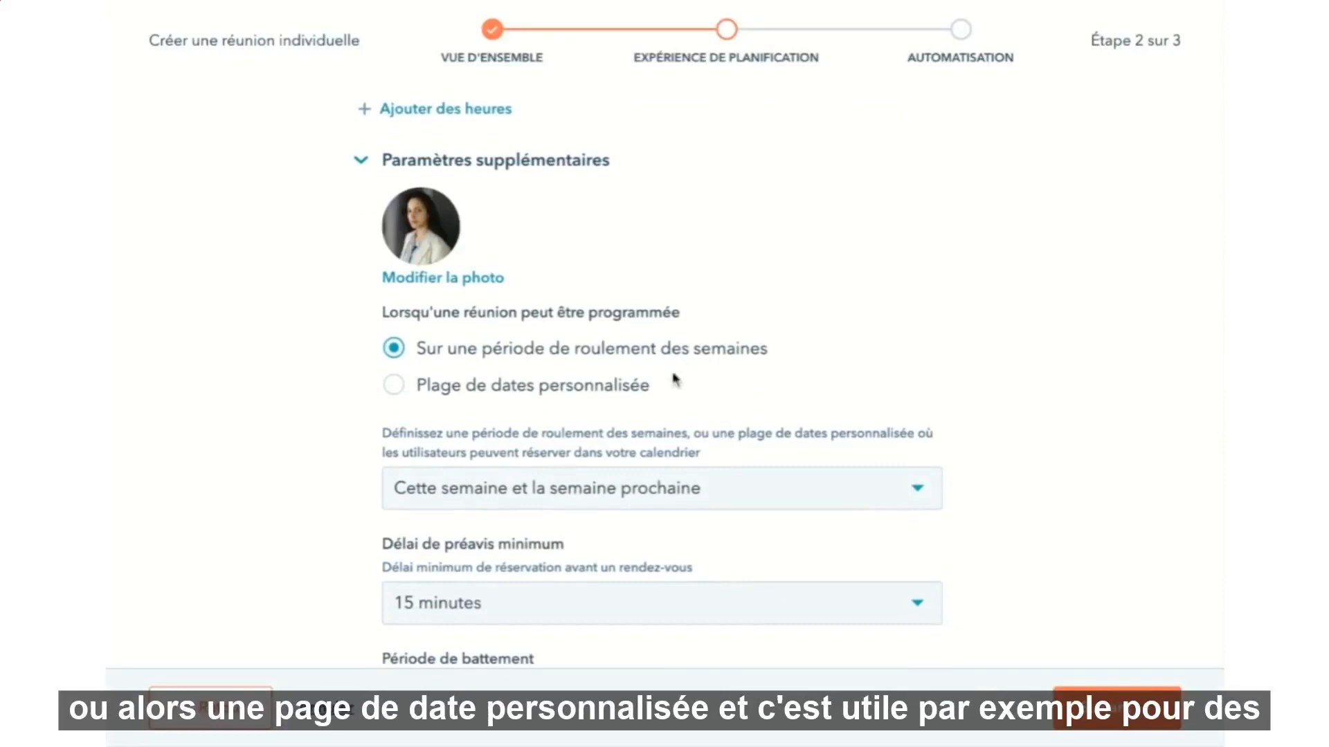
Try the custom date range for when meetings can be scheduled and switch back to the rolling period of weeks.
click(618, 399)
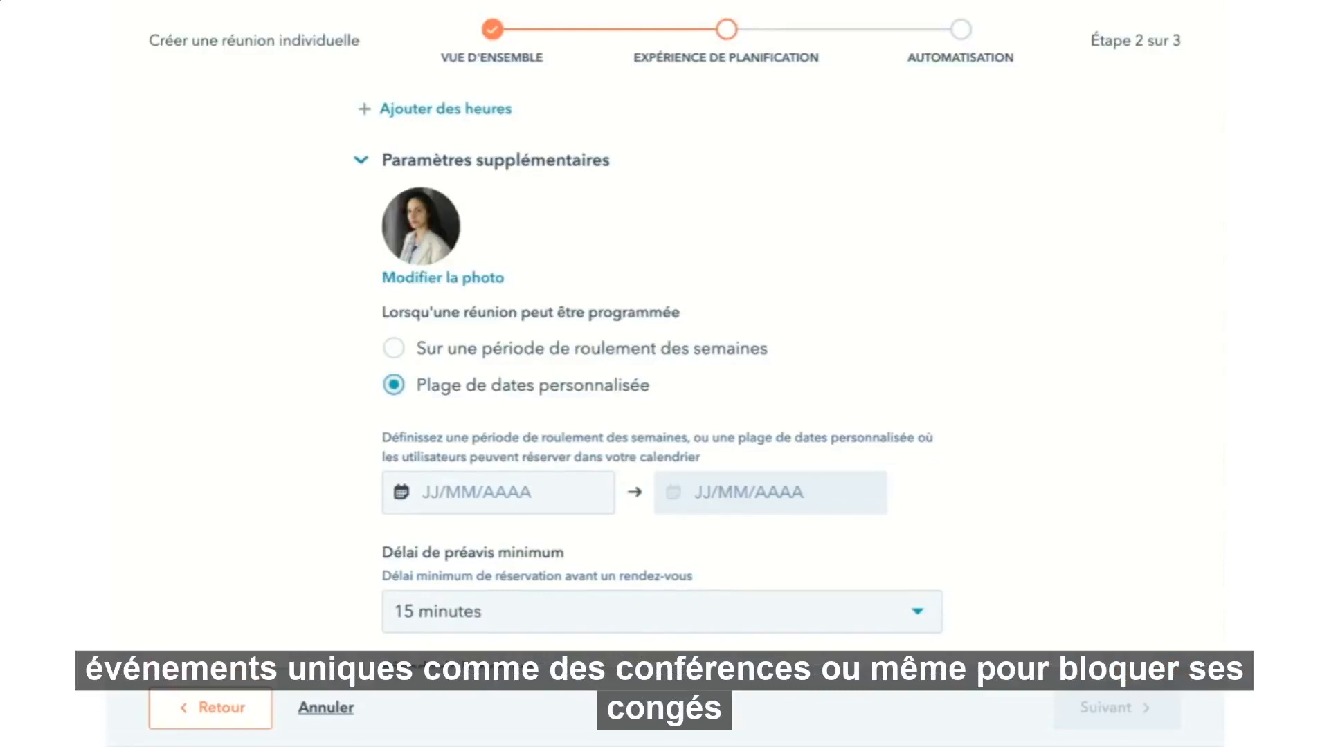
click(615, 357)
scroll(886, 410, down, 3)
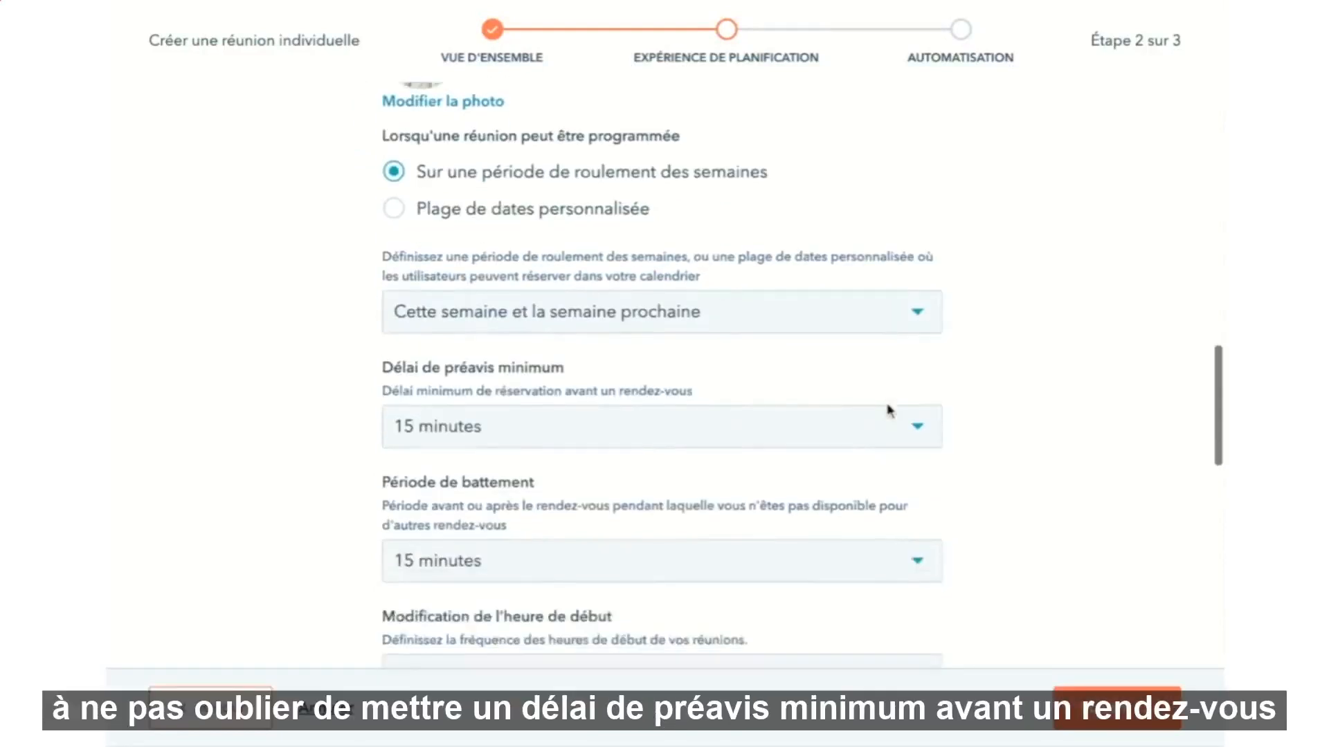
scroll(889, 411, down, 1)
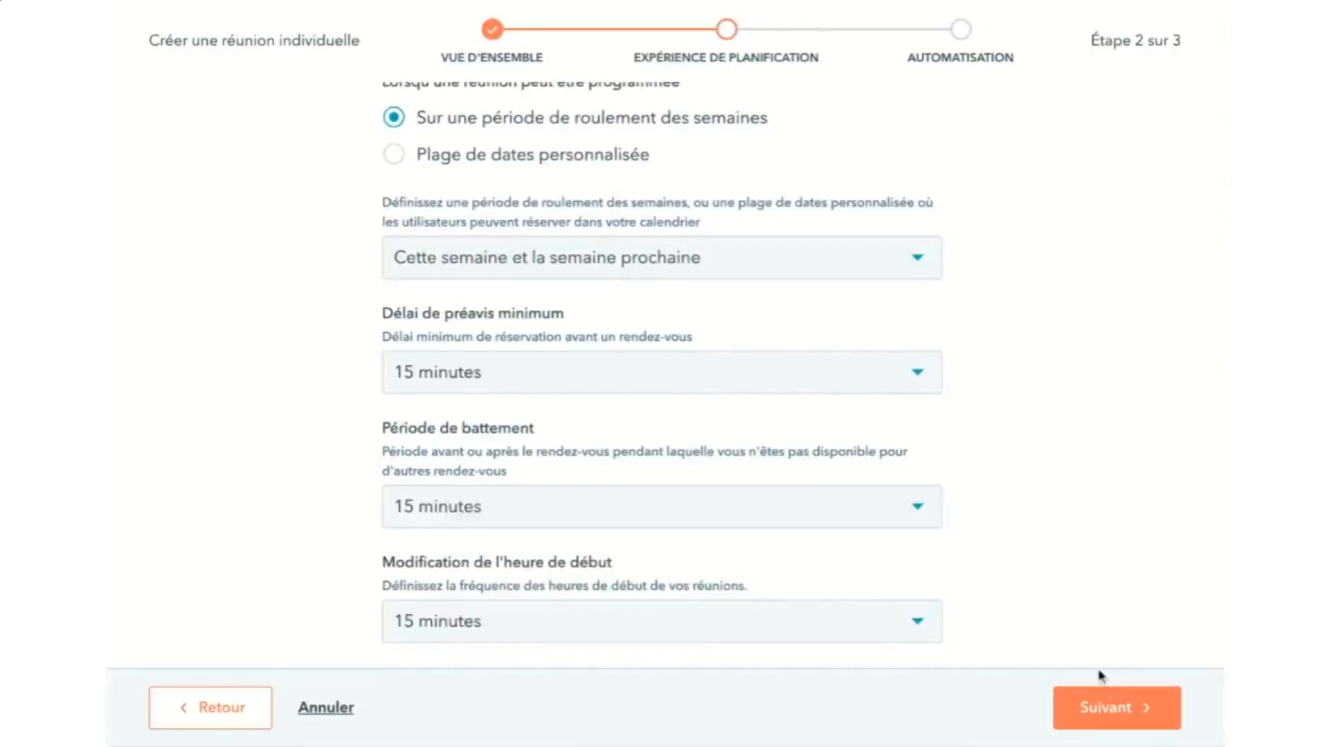
Open the booking form settings and review the required contact questions and the CAPTCHA option.
scroll(1014, 476, up, 10)
scroll(1014, 478, up, 10)
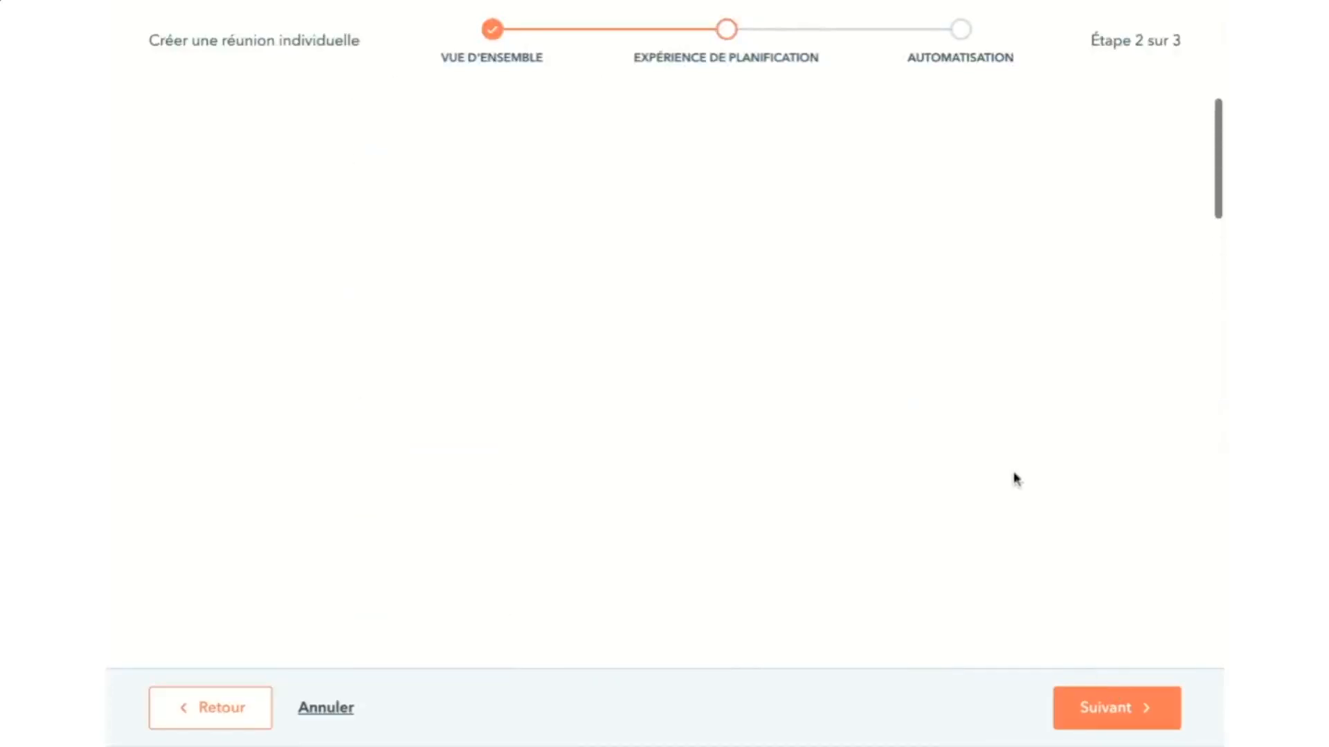
click(580, 322)
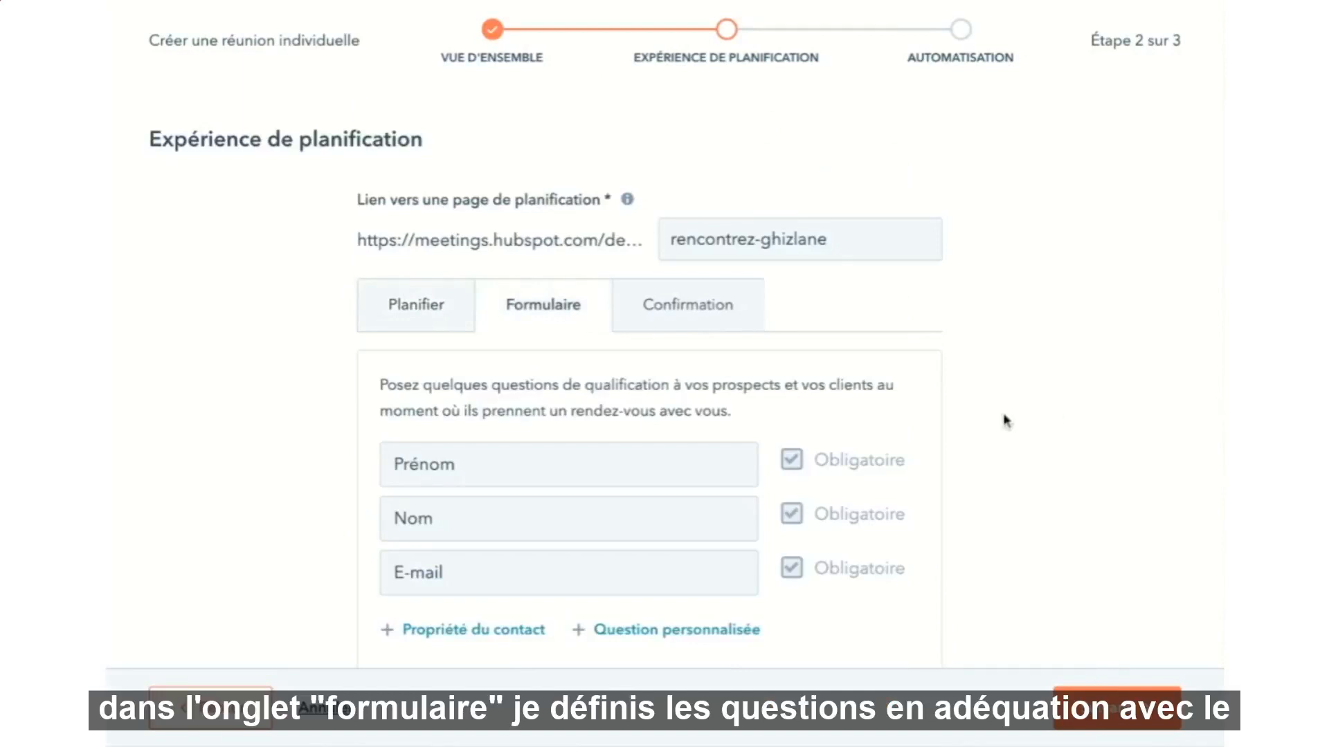
scroll(981, 434, down, 2)
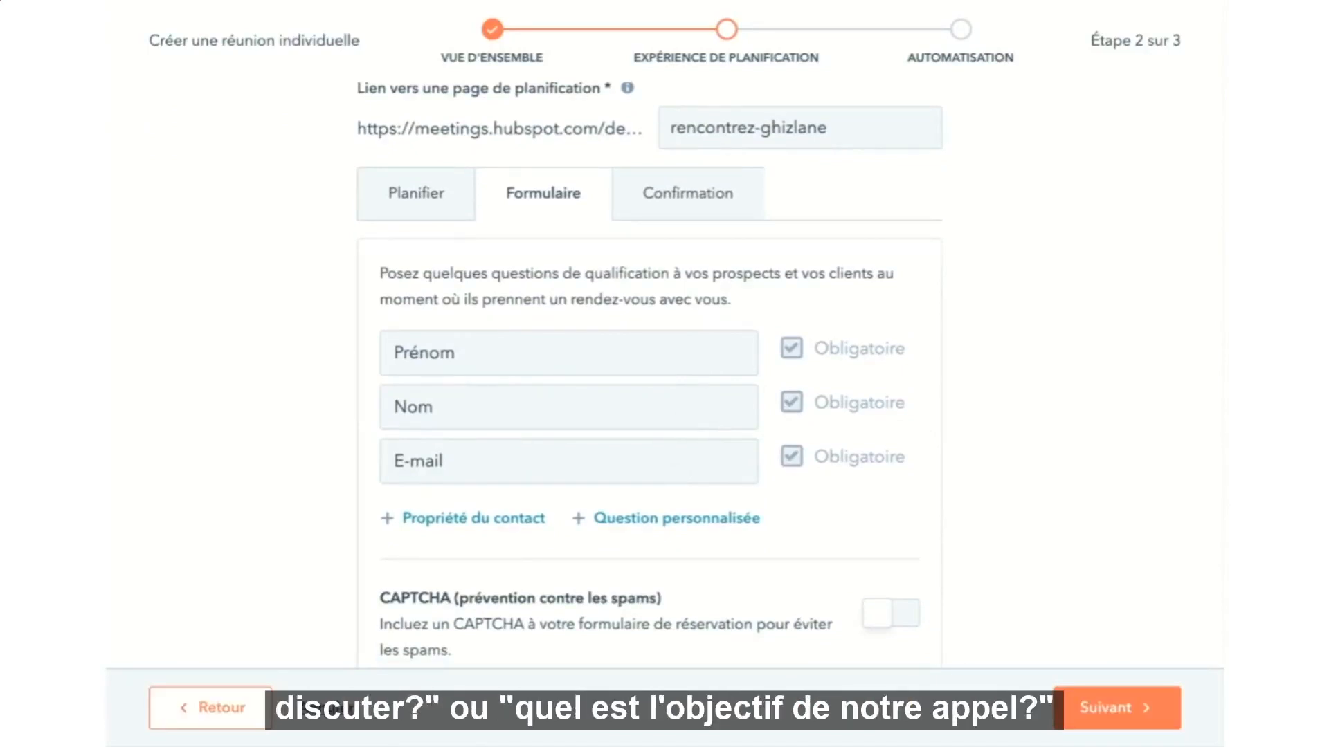
Review the post-booking confirmation options, keep the default confirmation page, and continue to the automation stage.
scroll(696, 338, up, 2)
click(701, 274)
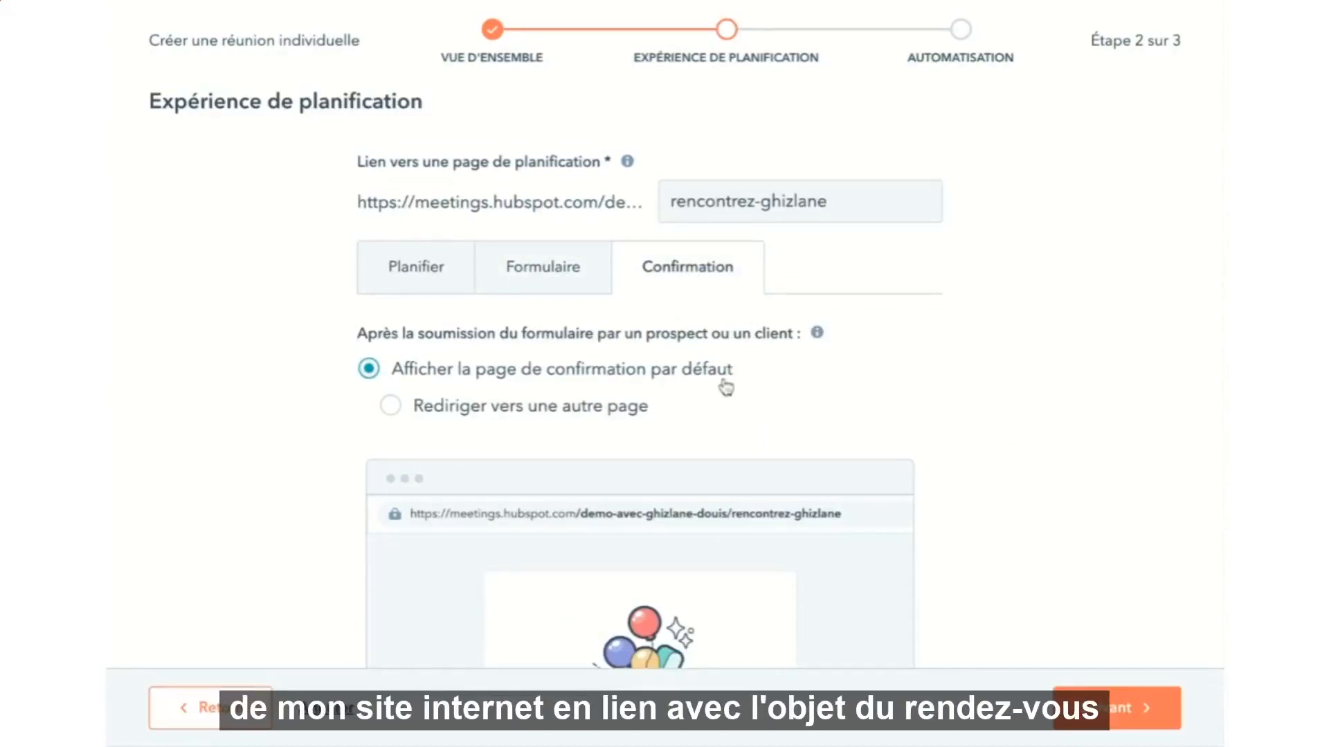
scroll(726, 388, down, 3)
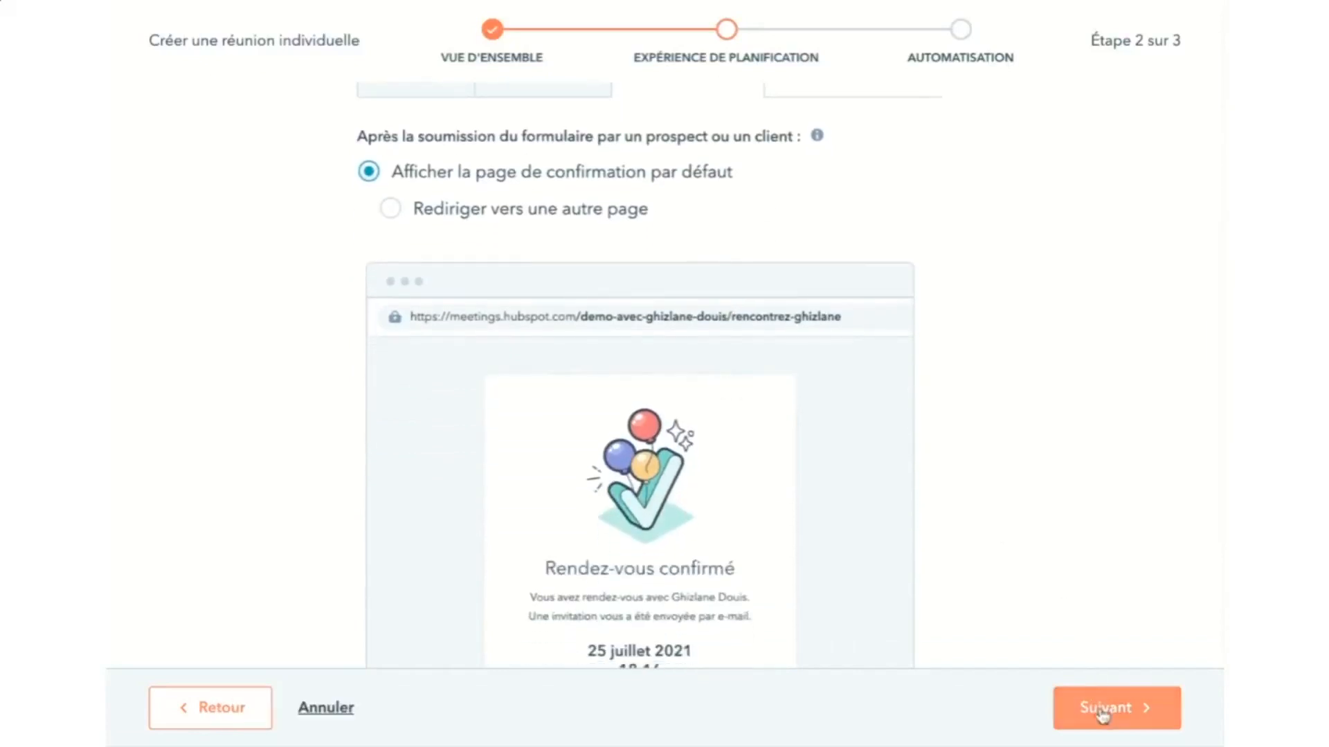
scroll(1071, 504, up, 1)
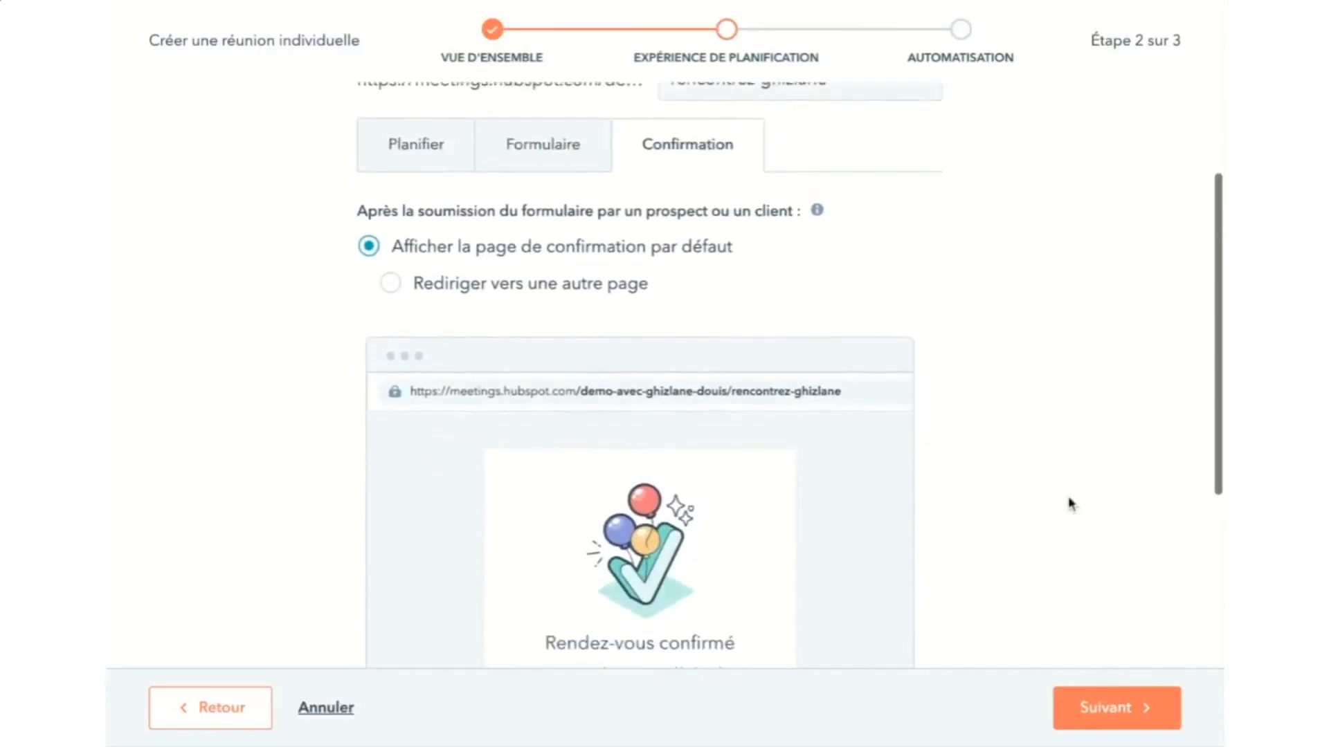
click(1110, 712)
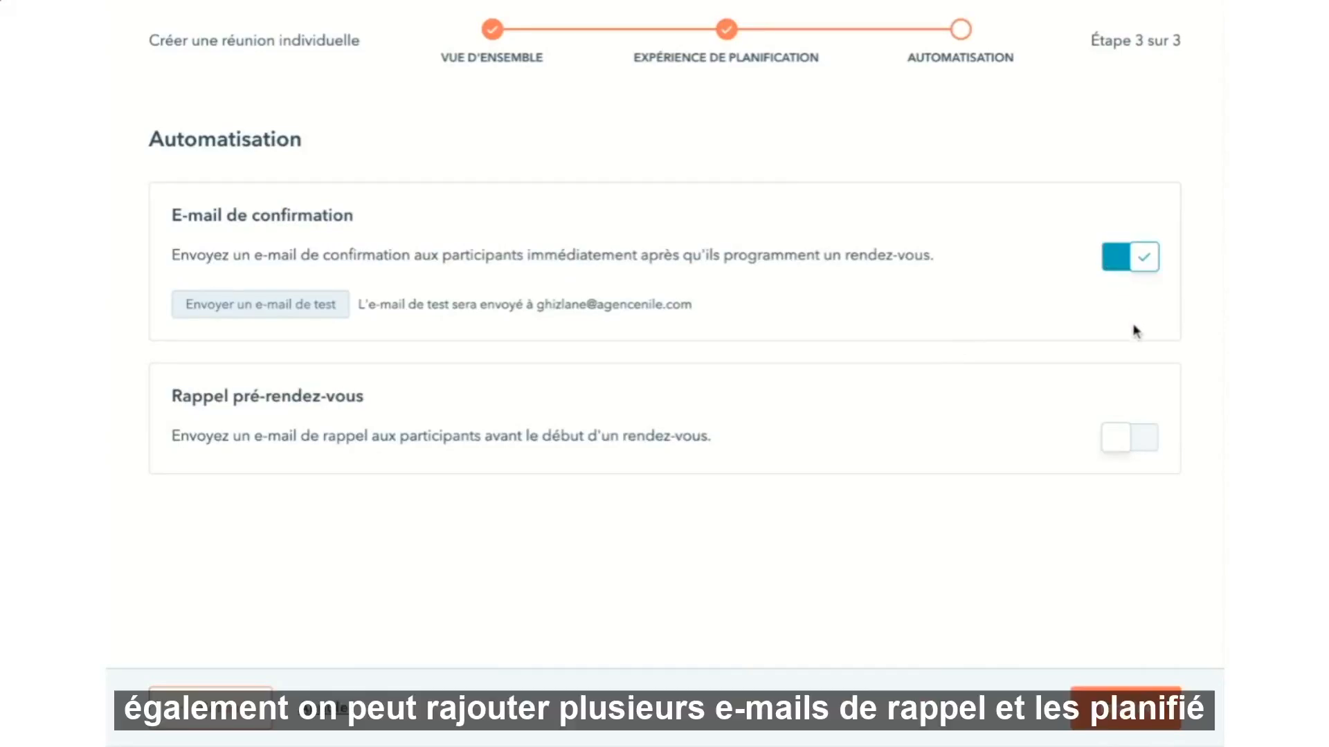
Try enabling the pre-meeting reminder e-mail and turn it back off.
click(1145, 443)
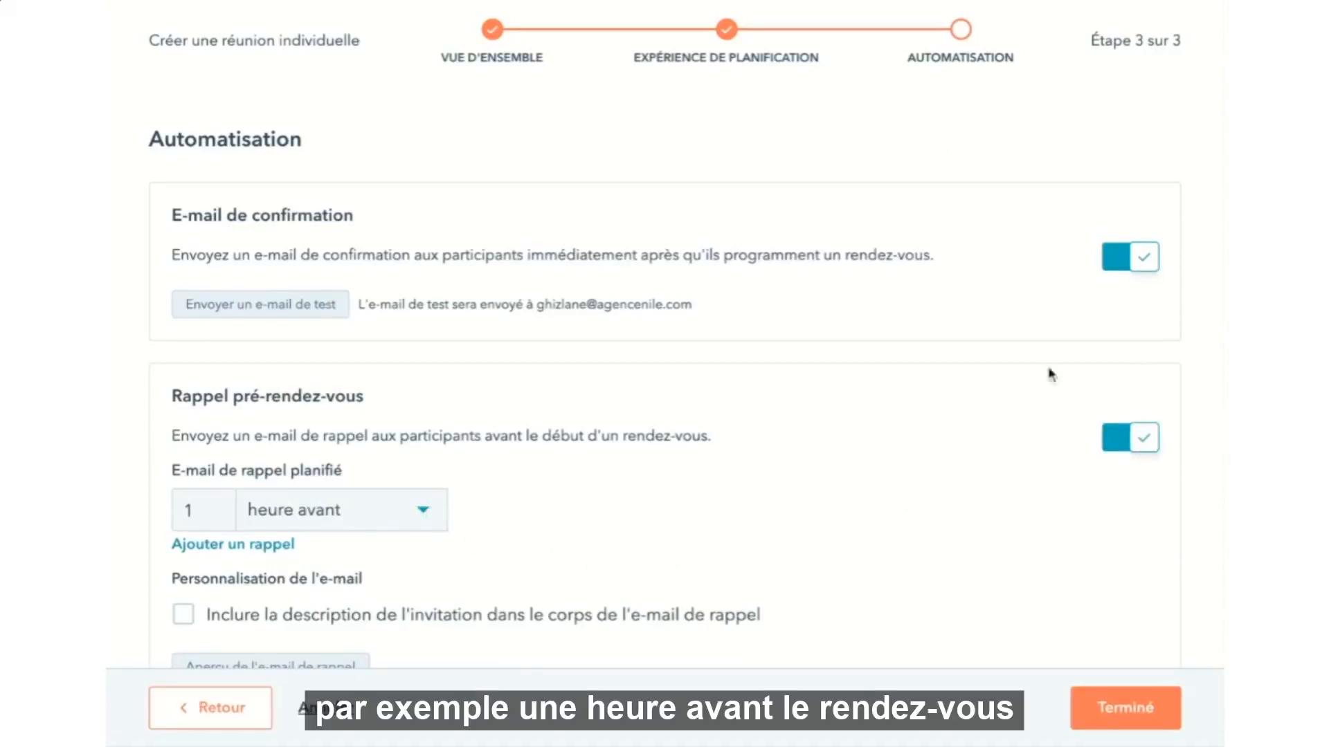
click(1127, 429)
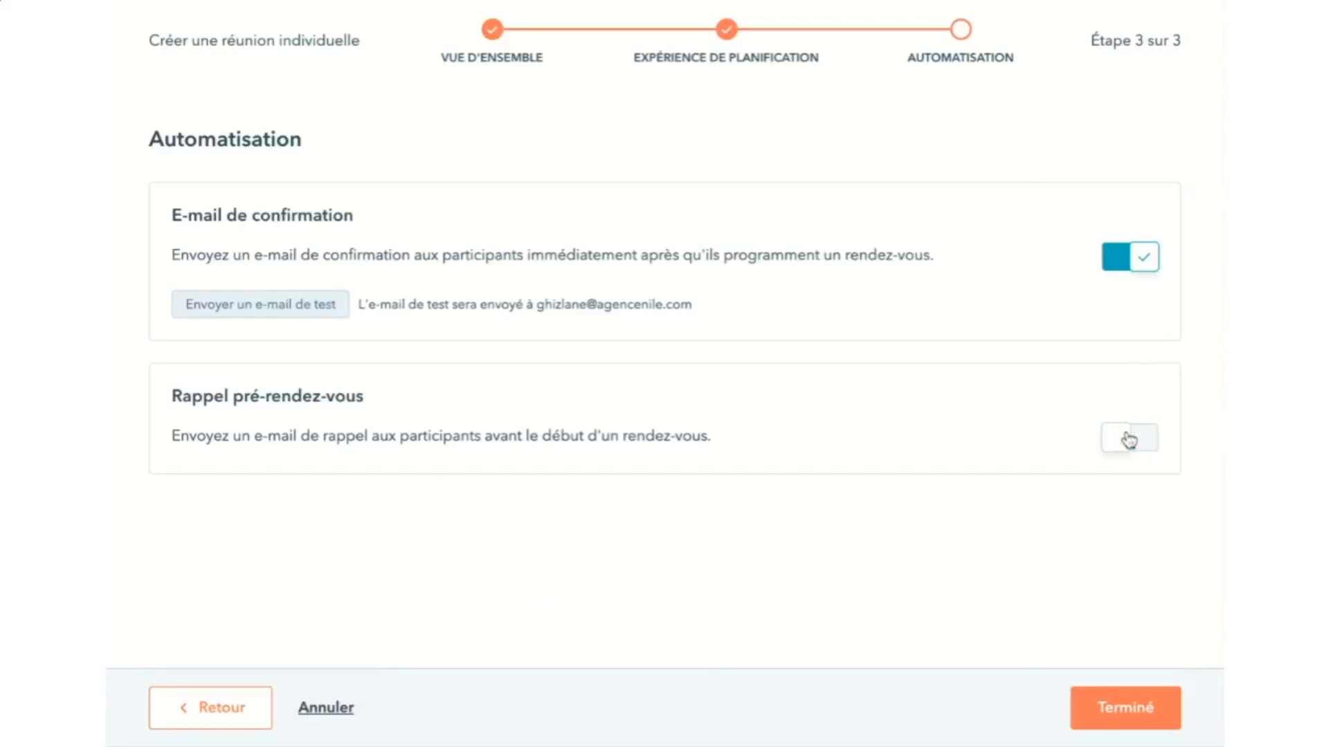
Finish creating the meeting link and check its booking page with the calendar and available time slots.
click(1117, 717)
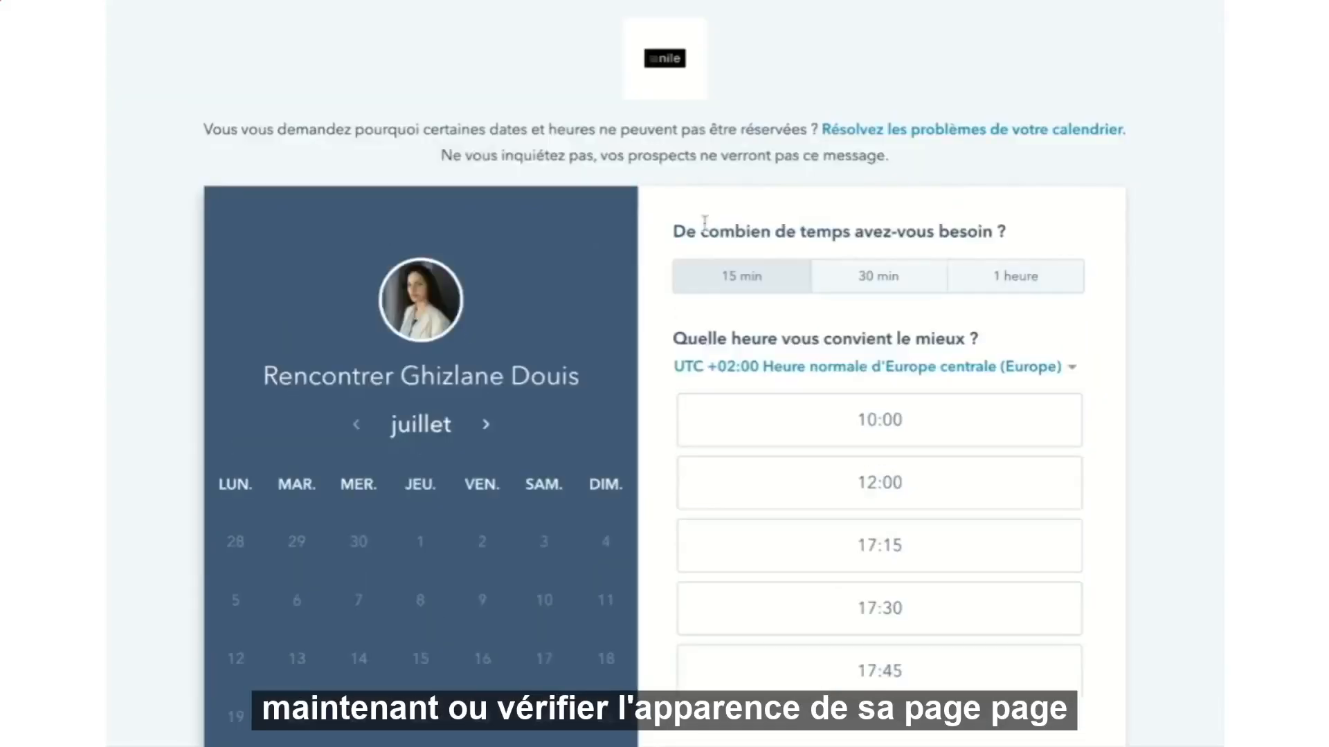
scroll(1136, 308, down, 2)
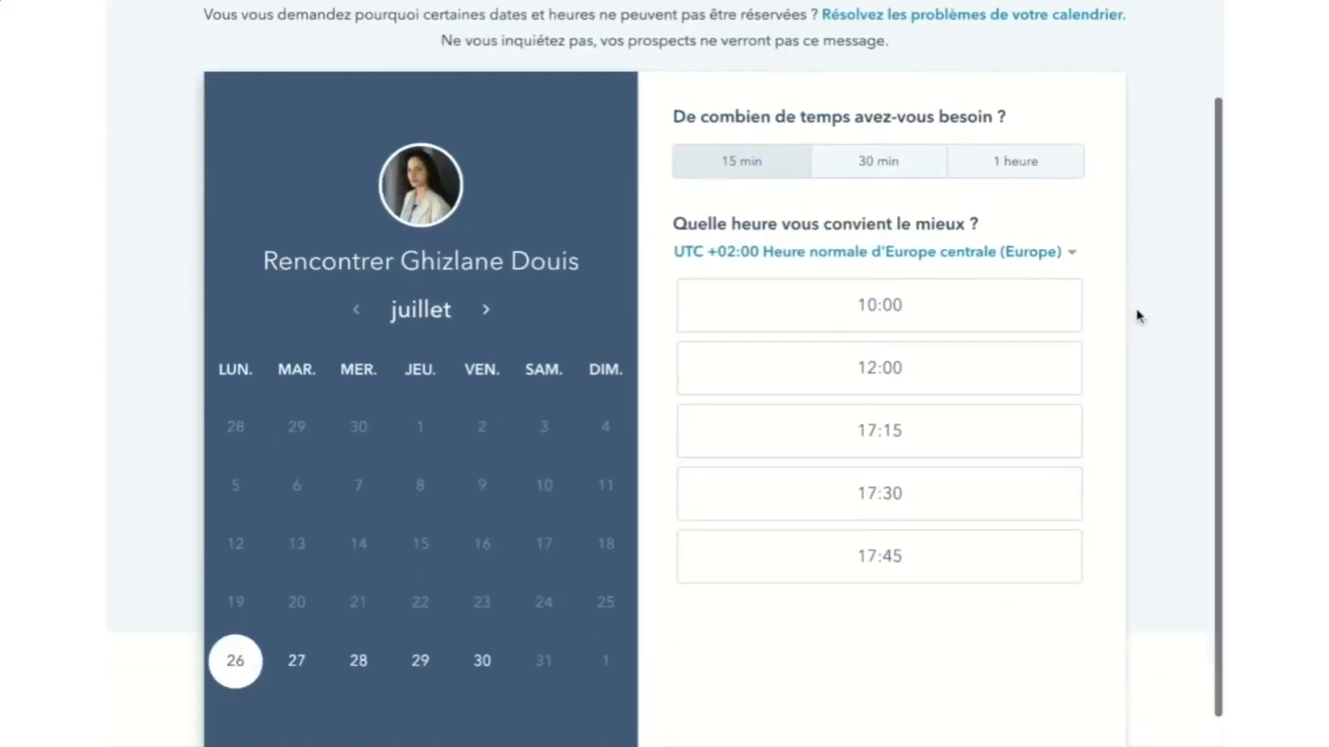